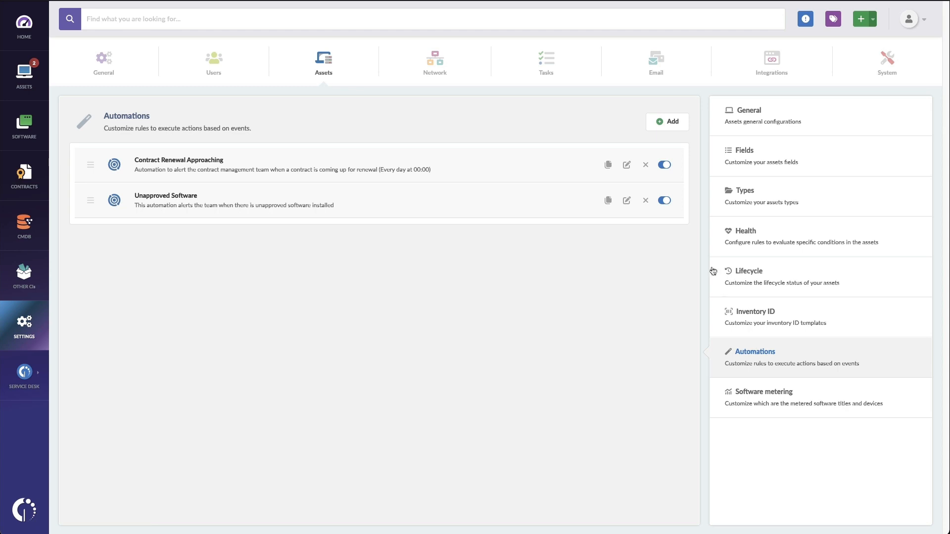
Step: Open the Unapproved Software automation and review the contents of its Send email action without changing it
{"action": "left_click", "coordinate": [626, 200]}
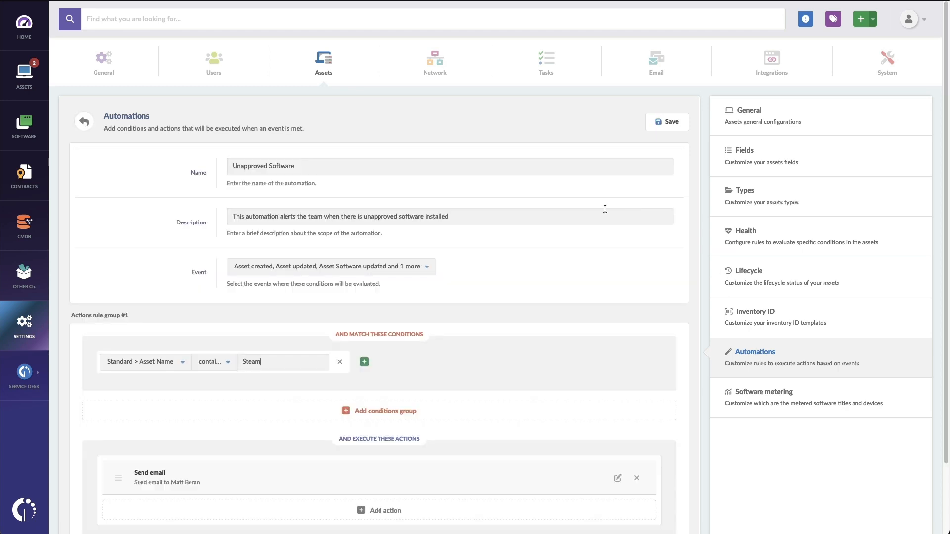
{"action": "scroll", "coordinate": [144, 274], "scroll_direction": "down", "scroll_amount": 1}
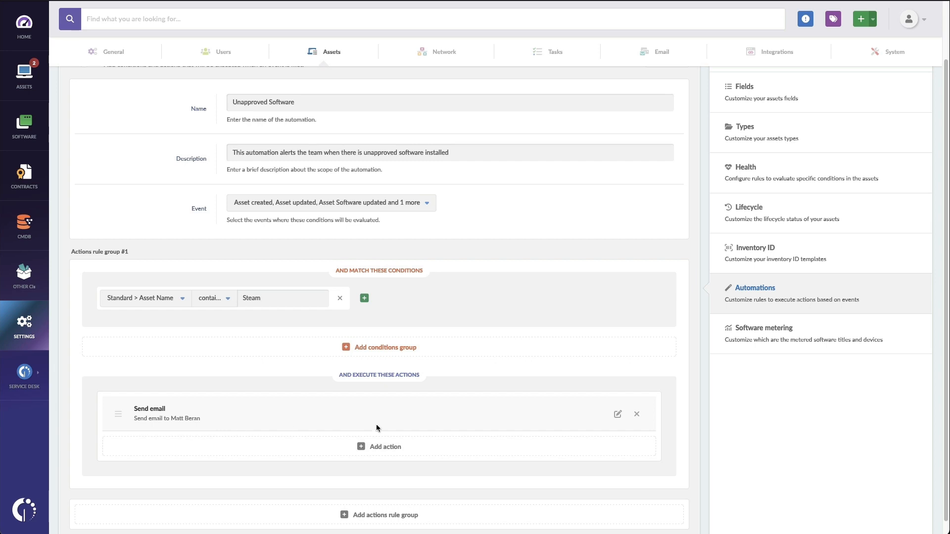
{"action": "left_click", "coordinate": [617, 415]}
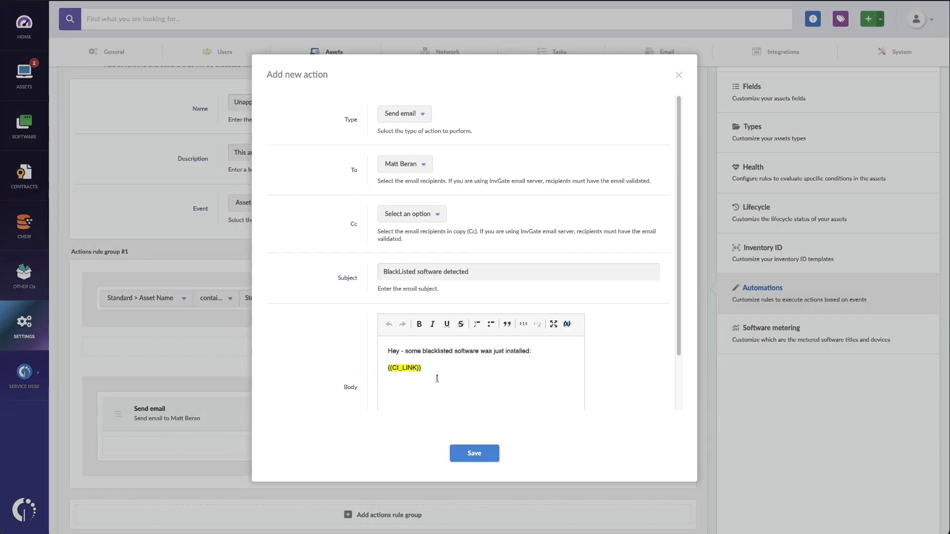
{"action": "left_click", "coordinate": [677, 77]}
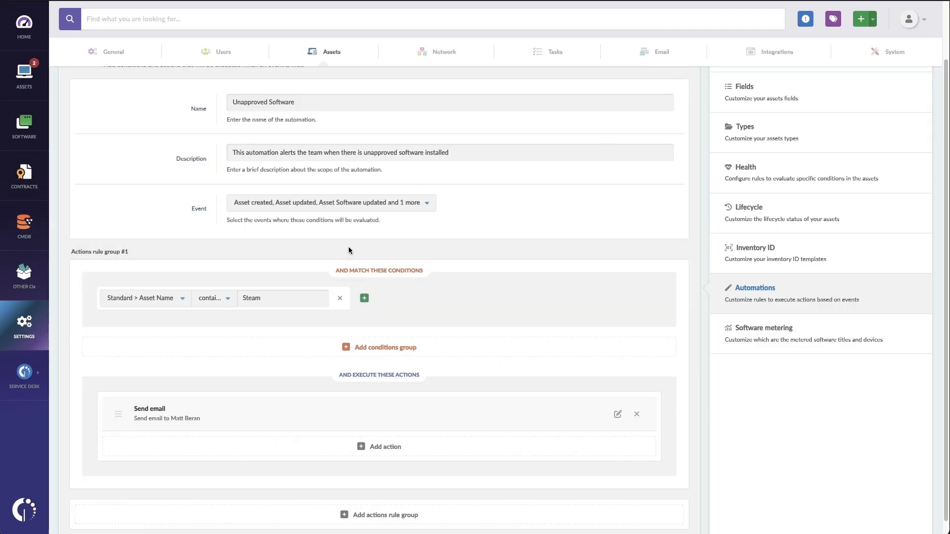
Step: Add a second conditions group to the rule, and try out extra blank AND conditions beside the Steam condition, removing them again
{"action": "left_click", "coordinate": [363, 299]}
{"action": "left_click", "coordinate": [646, 299]}
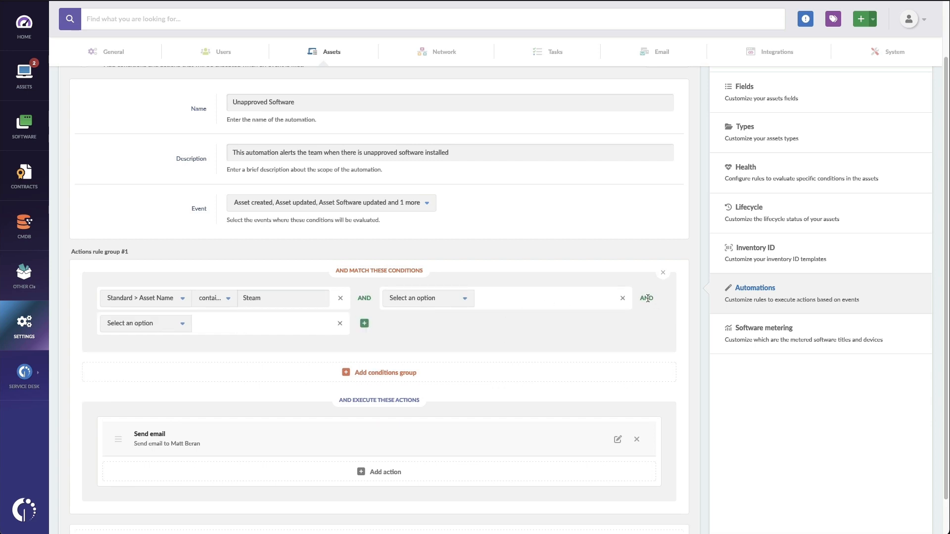
{"action": "left_click", "coordinate": [386, 373]}
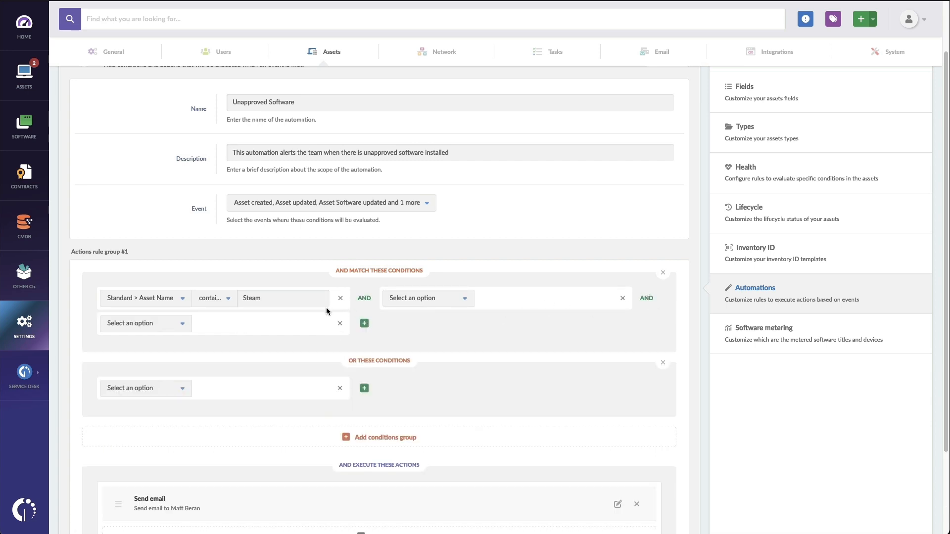
{"action": "left_click", "coordinate": [339, 323]}
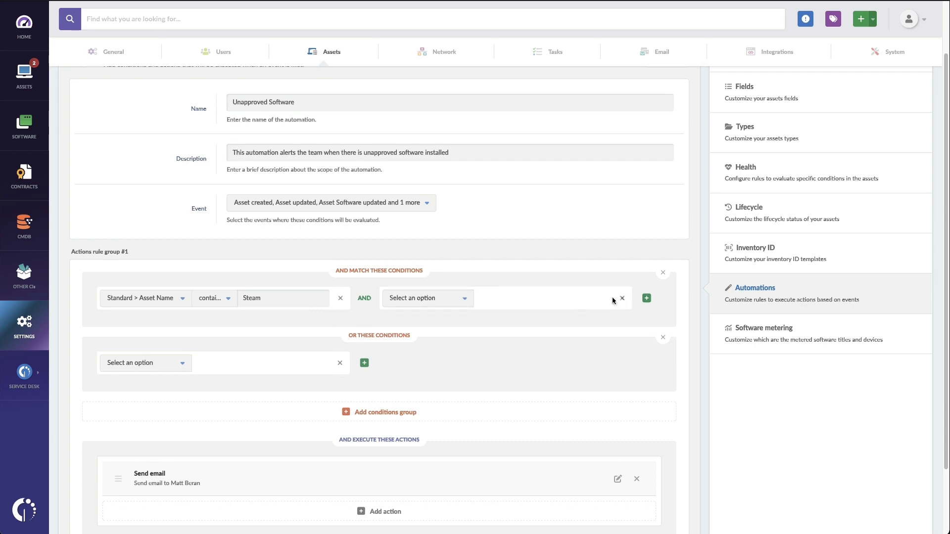
{"action": "left_click", "coordinate": [622, 298]}
Step: Fill the OR condition so that the computer's installed Software Name contains "visio"
{"action": "left_click", "coordinate": [186, 366]}
{"action": "type", "text": "softwqare"}
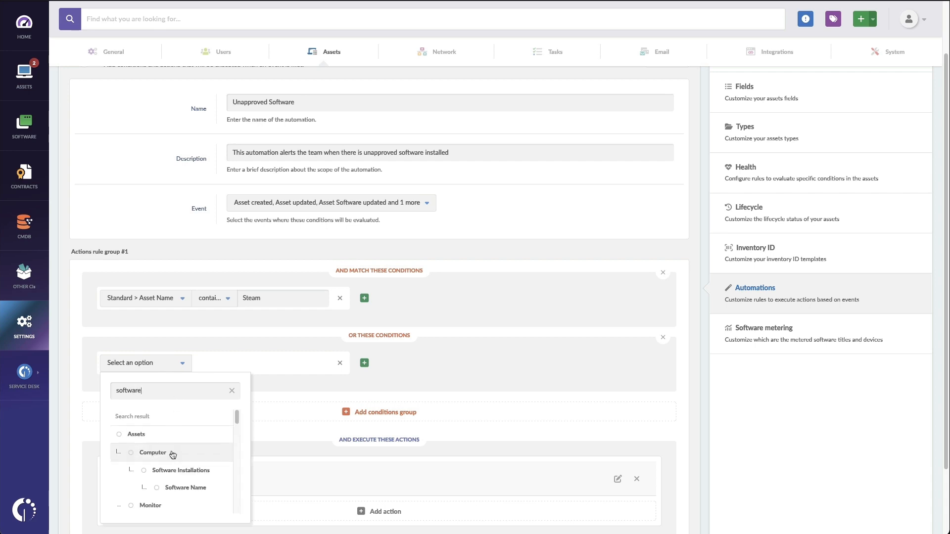
{"action": "left_click", "coordinate": [175, 486]}
{"action": "left_click", "coordinate": [228, 364]}
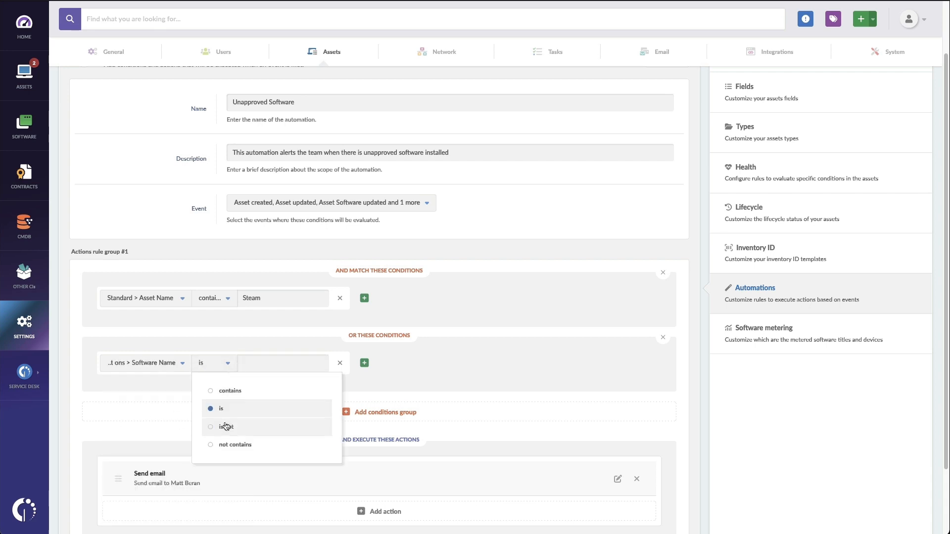
{"action": "left_click", "coordinate": [230, 390]}
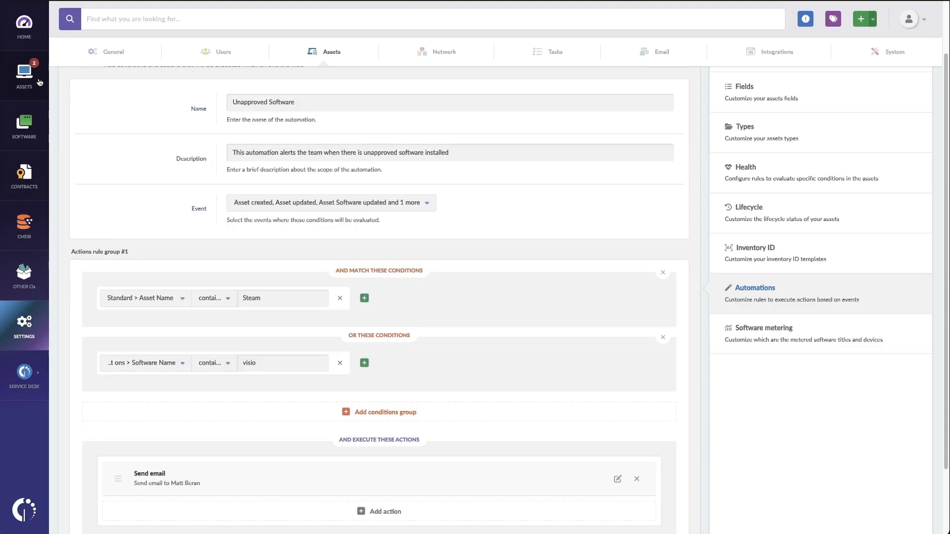
Step: Filter the assets list to those whose installed Software Name contains "steam"
{"action": "left_click", "coordinate": [36, 80]}
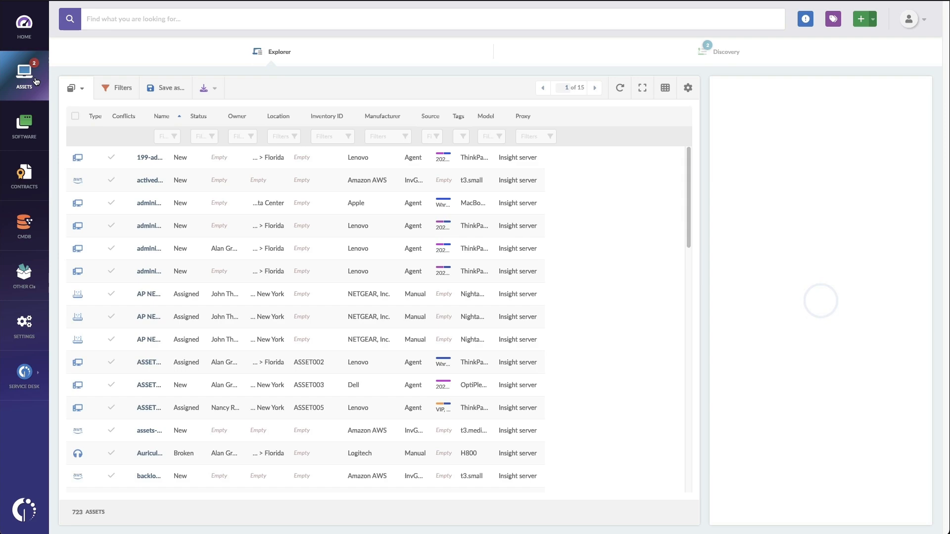
{"action": "left_click", "coordinate": [117, 89]}
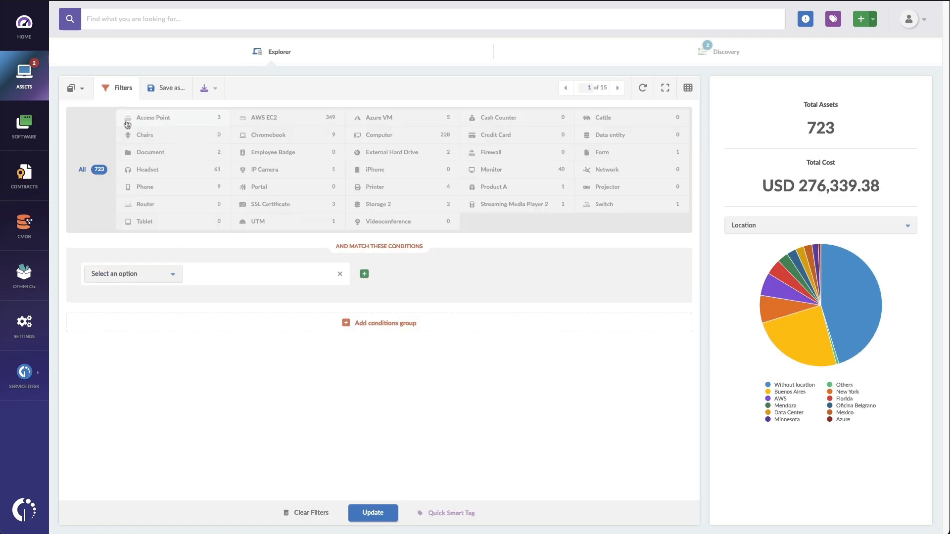
{"action": "left_click", "coordinate": [149, 280]}
{"action": "type", "text": "software"}
{"action": "left_click", "coordinate": [161, 382]}
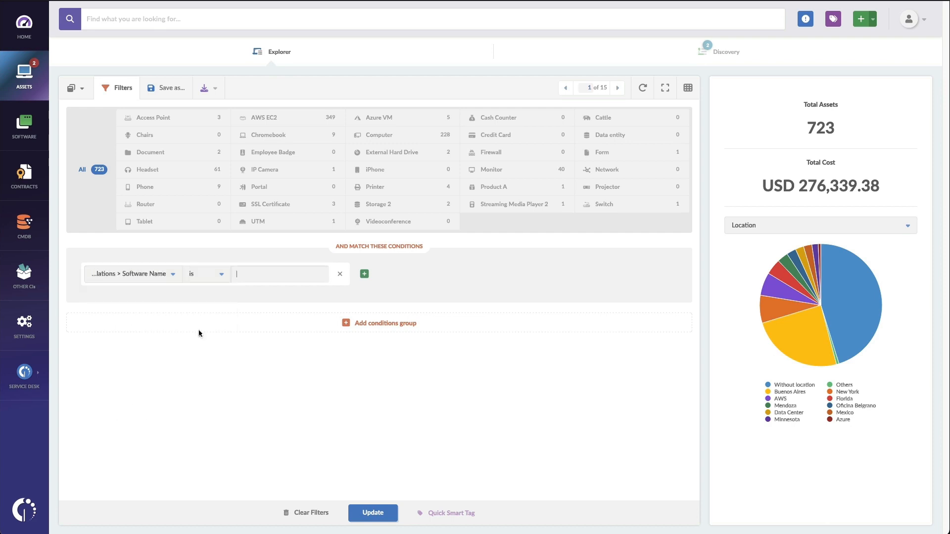
{"action": "left_click", "coordinate": [206, 279]}
{"action": "left_click", "coordinate": [218, 304]}
{"action": "type", "text": "stea"}
{"action": "left_click", "coordinate": [371, 513]}
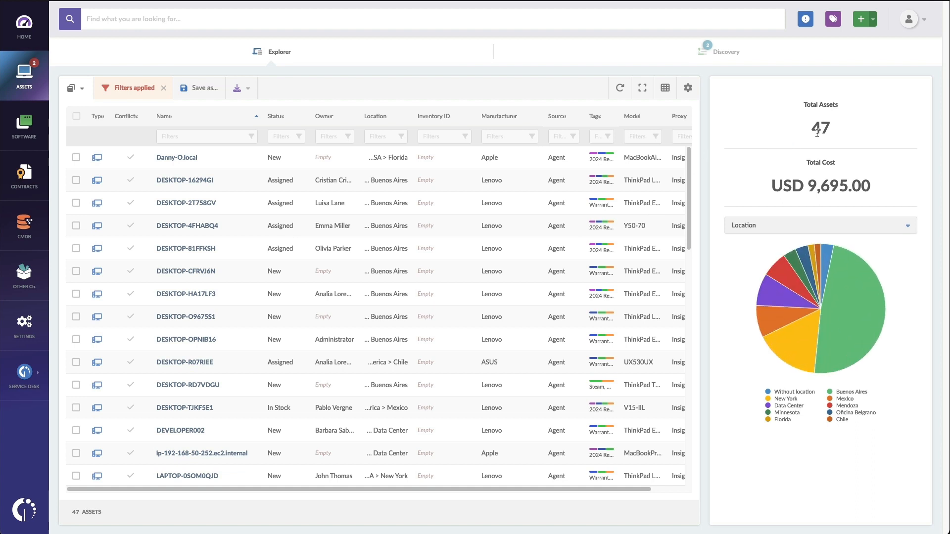
Step: Create an orange quick smart tag named "Unapproved Software Installations" from the applied steam filter
{"action": "mouse_move", "coordinate": [139, 89]}
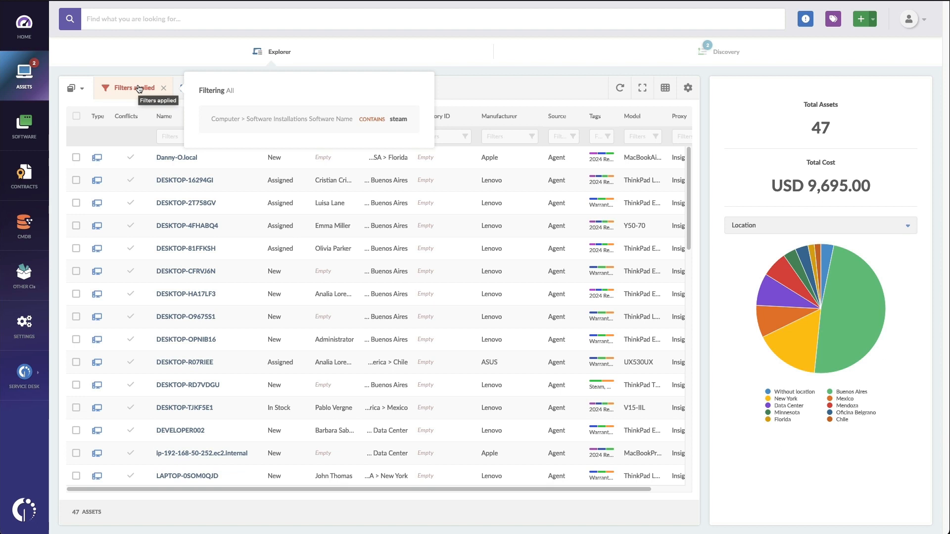
{"action": "left_click", "coordinate": [139, 89]}
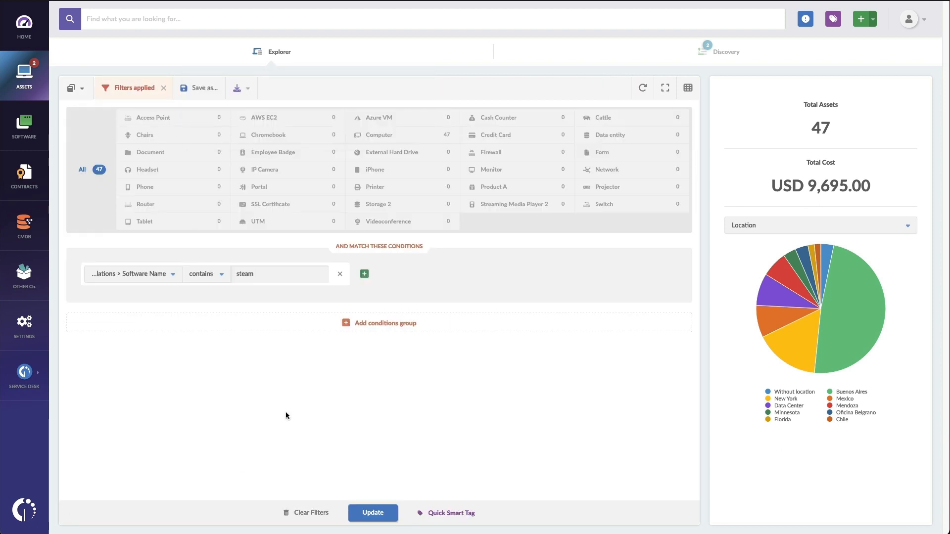
{"action": "left_click", "coordinate": [442, 515]}
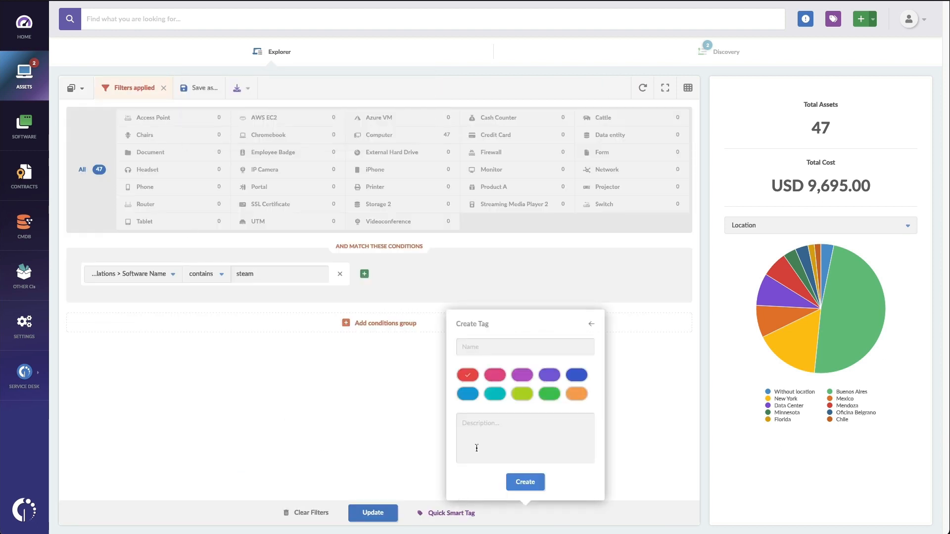
{"action": "left_click", "coordinate": [481, 351]}
{"action": "type", "text": "Unapproved Software Installations"}
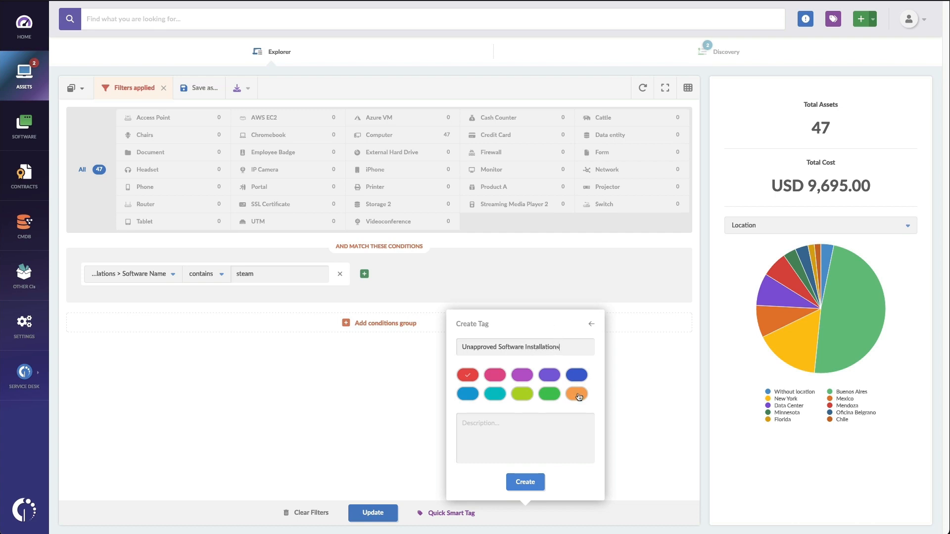
{"action": "left_click", "coordinate": [577, 394]}
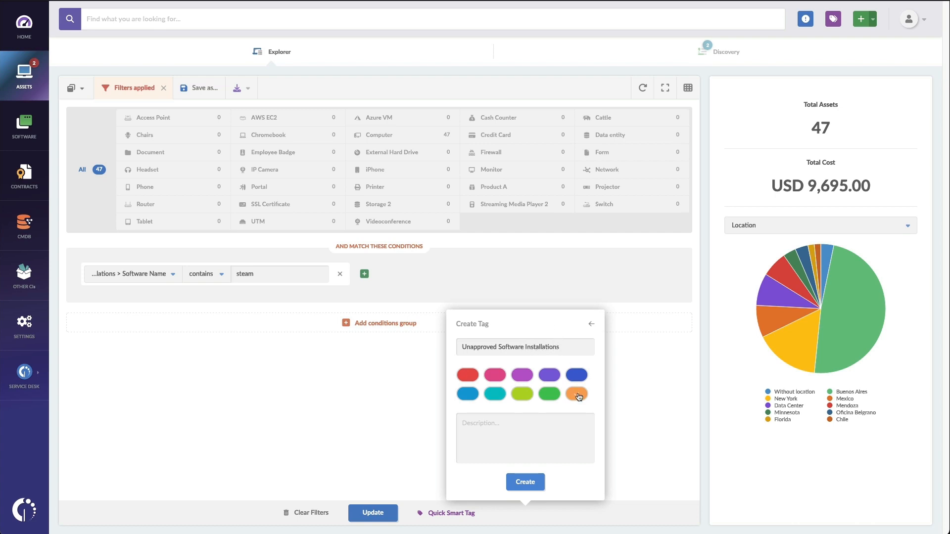
{"action": "left_click", "coordinate": [534, 483]}
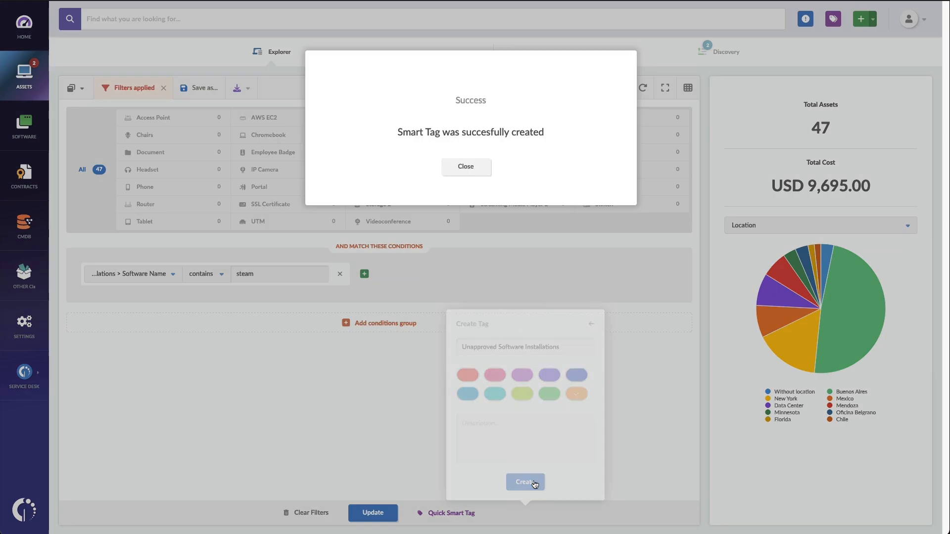
{"action": "left_click", "coordinate": [467, 167]}
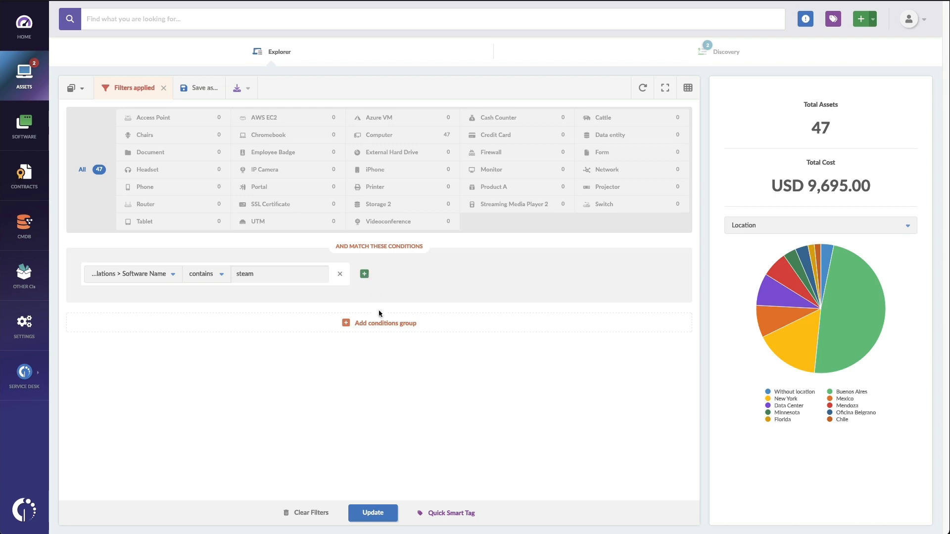
Step: Add an OR conditions group to the asset filter with Software Name contains "visio"
{"action": "left_click", "coordinate": [366, 323]}
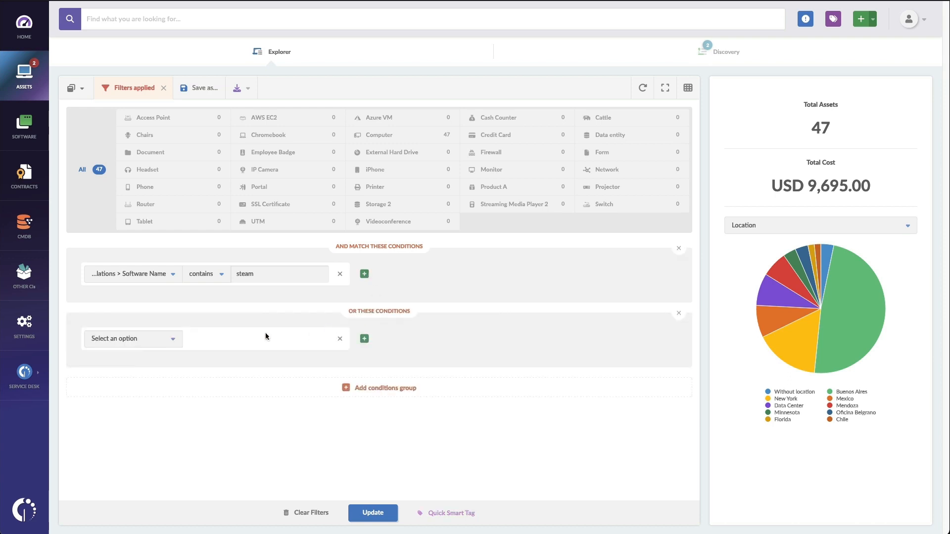
{"action": "left_click", "coordinate": [158, 344]}
{"action": "type", "text": "softwar"}
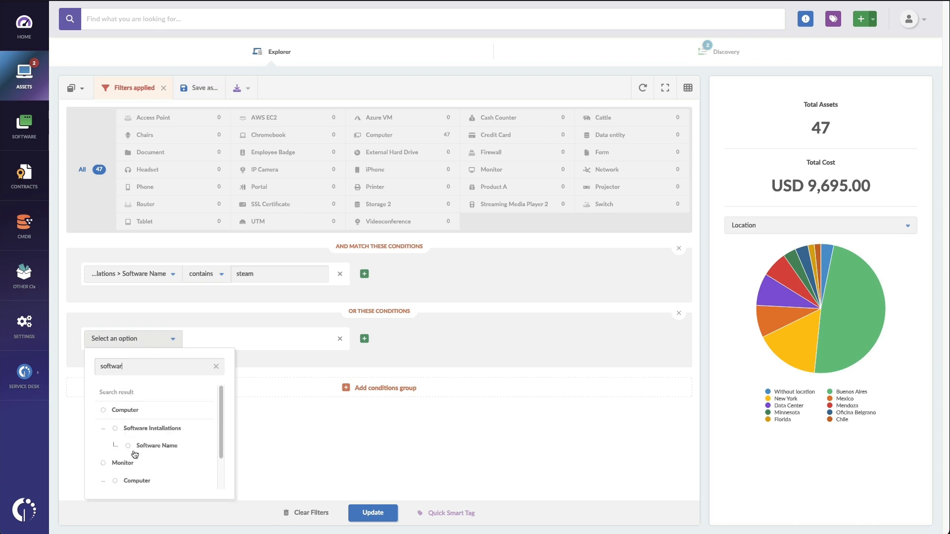
{"action": "left_click", "coordinate": [132, 448]}
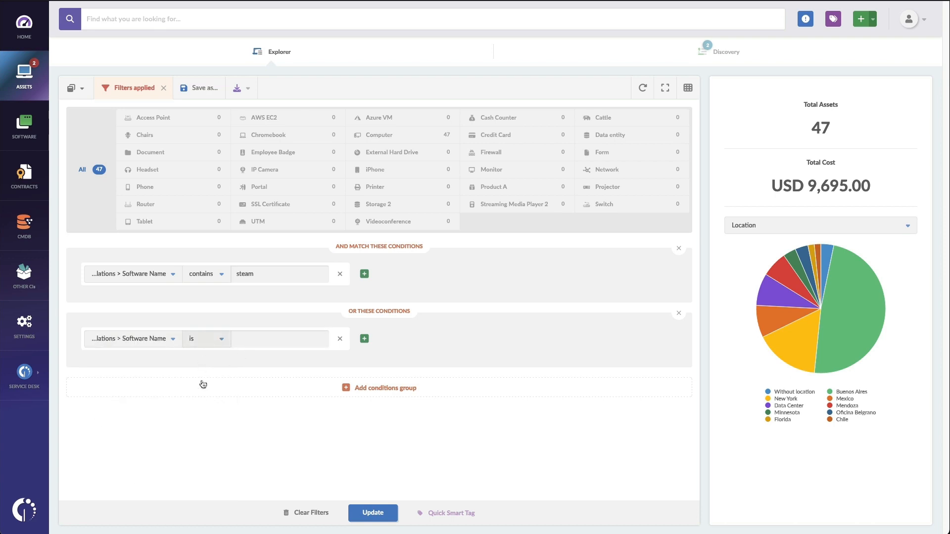
{"action": "left_click", "coordinate": [219, 366]}
{"action": "type", "text": "visio"}
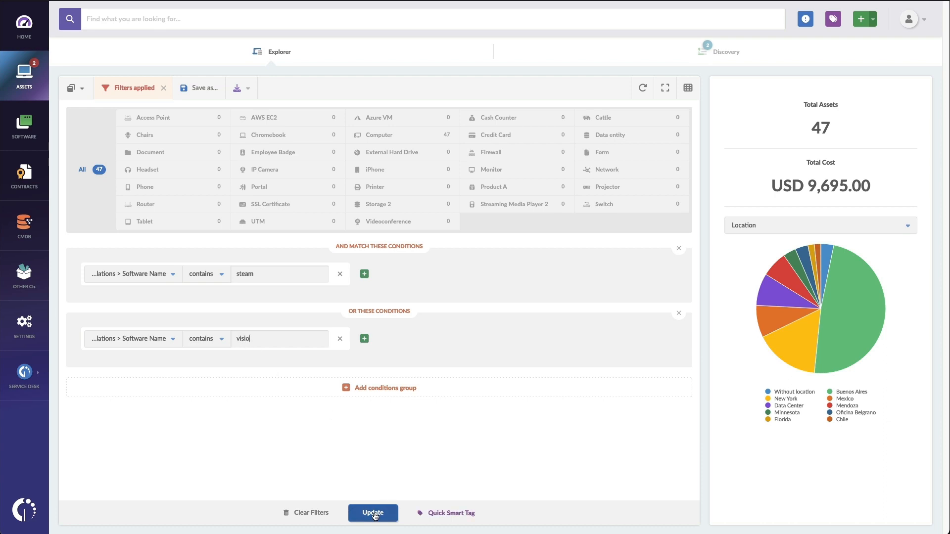
Step: Find the "Unapproved Software Installed" smart tag among all tags and list the assets carrying it
{"action": "left_click", "coordinate": [833, 20]}
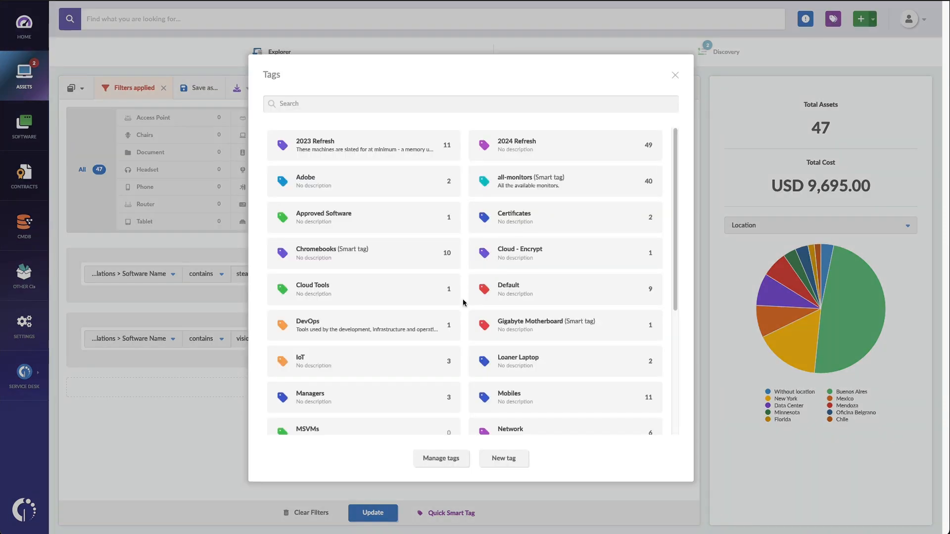
{"action": "scroll", "coordinate": [462, 299], "scroll_direction": "down", "scroll_amount": 4}
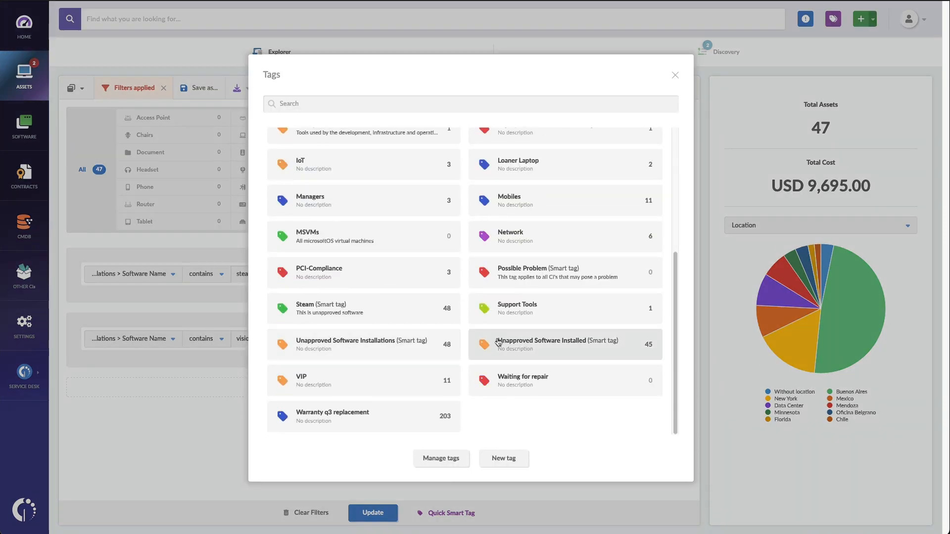
{"action": "left_click", "coordinate": [516, 344]}
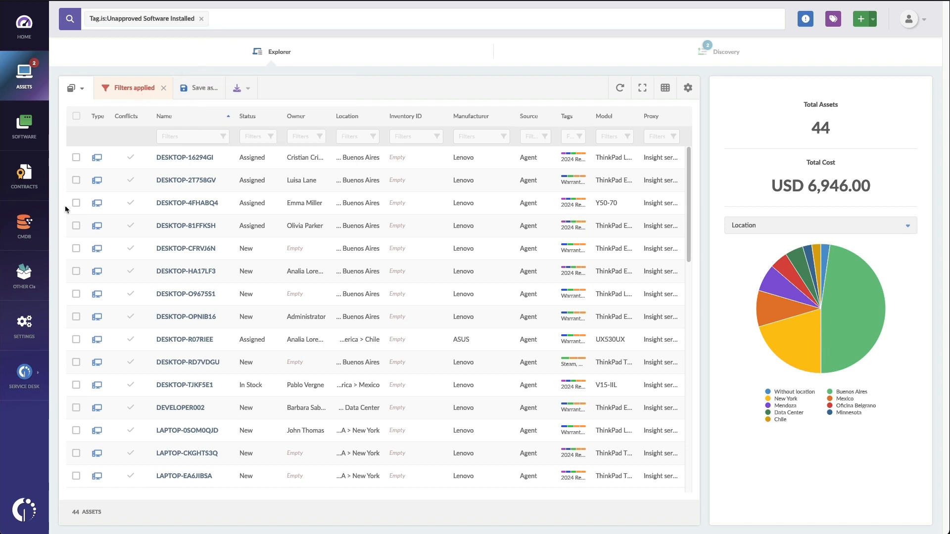
Step: Open the "Quick discovery for Proxy 71" source in the network settings and examine its IP address range
{"action": "left_click", "coordinate": [32, 332]}
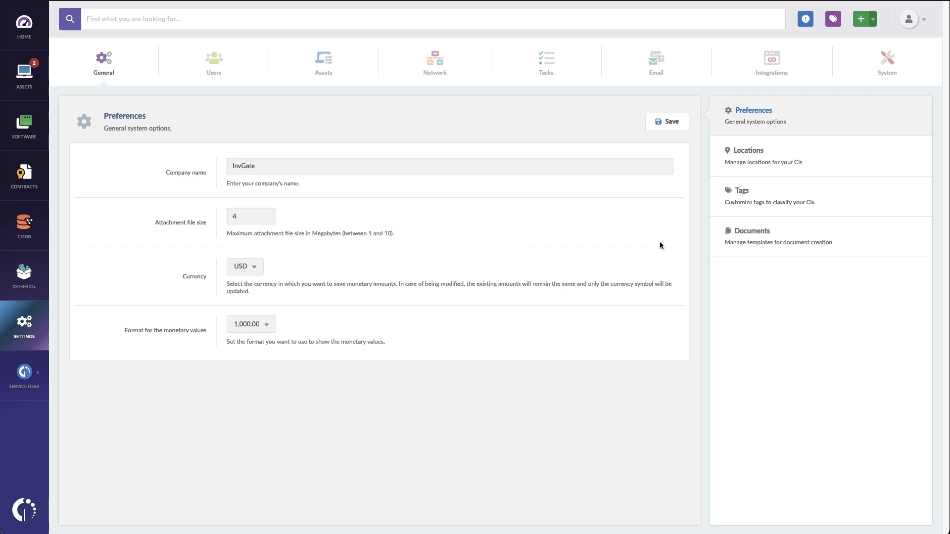
{"action": "left_click", "coordinate": [409, 55]}
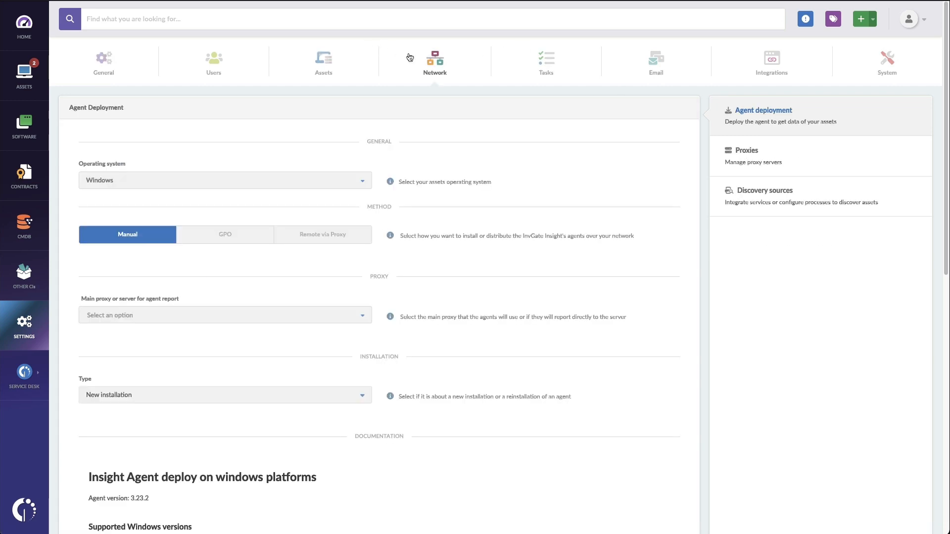
{"action": "left_click", "coordinate": [746, 190]}
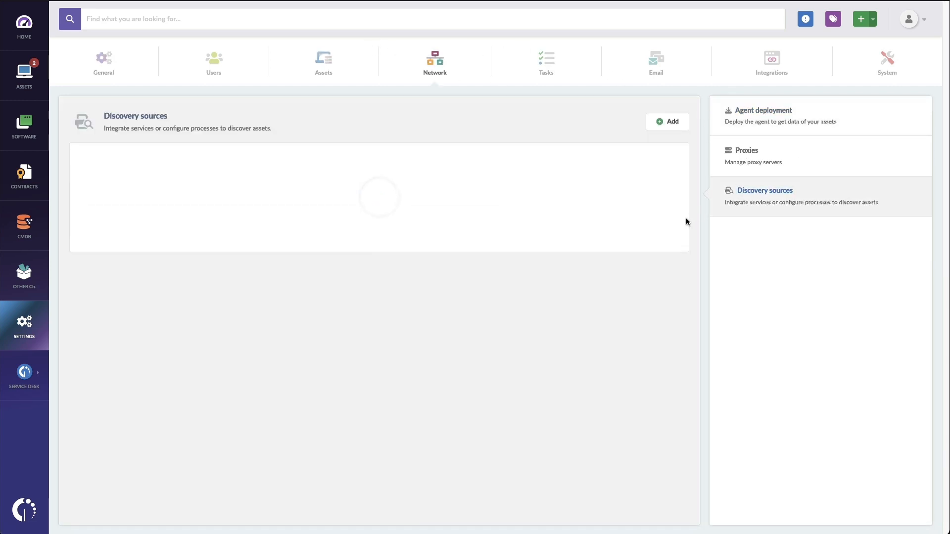
{"action": "left_click", "coordinate": [645, 307]}
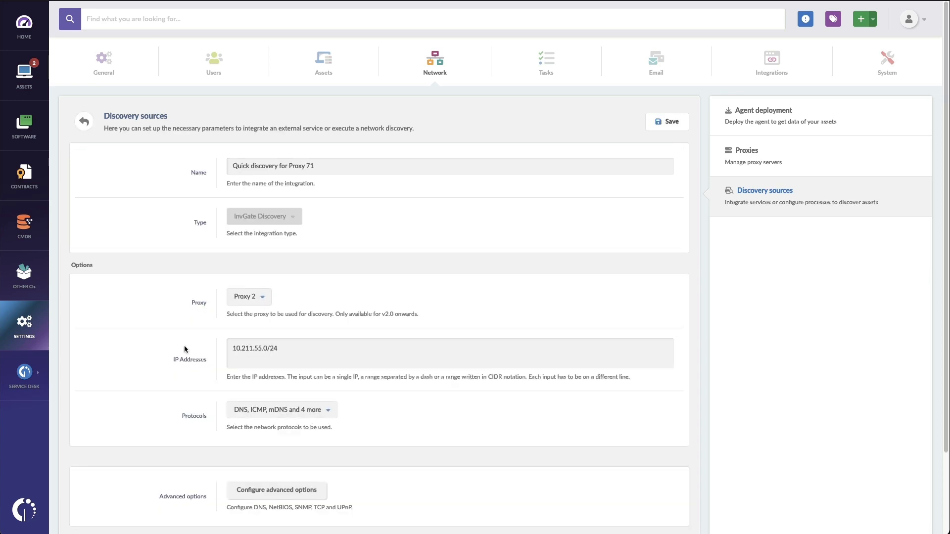
{"action": "left_click_drag", "start_coordinate": [232, 347], "coordinate": [298, 349]}
{"action": "left_click", "coordinate": [307, 349]}
{"action": "left_click_drag", "start_coordinate": [281, 348], "coordinate": [271, 348]}
{"action": "left_click", "coordinate": [287, 353]}
Step: View the configured proxy servers and the list of pending devices found by asset discovery
{"action": "left_click", "coordinate": [741, 166]}
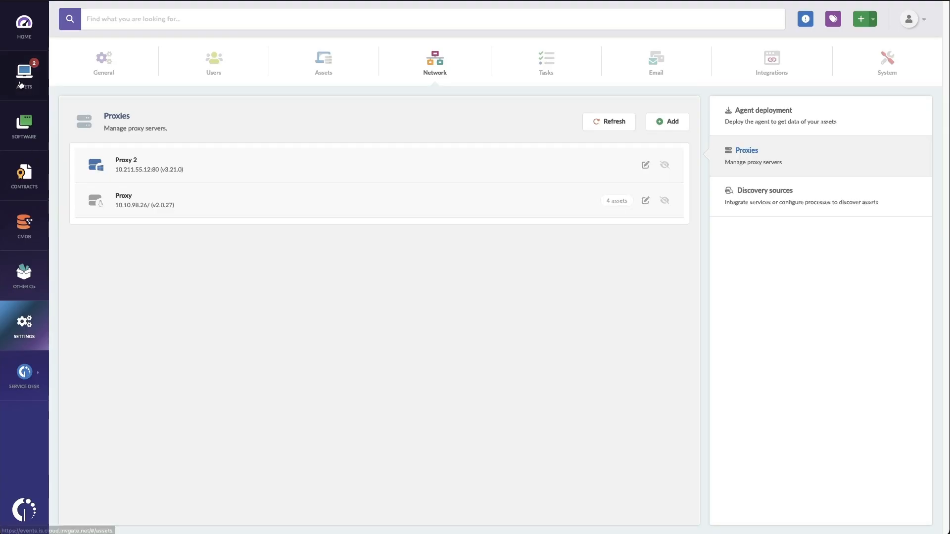
{"action": "left_click", "coordinate": [21, 79]}
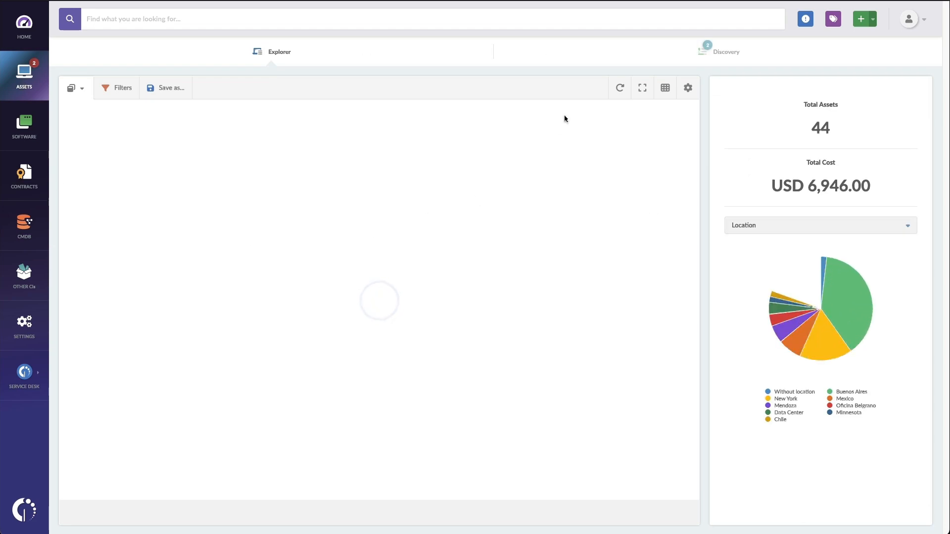
{"action": "left_click", "coordinate": [670, 59]}
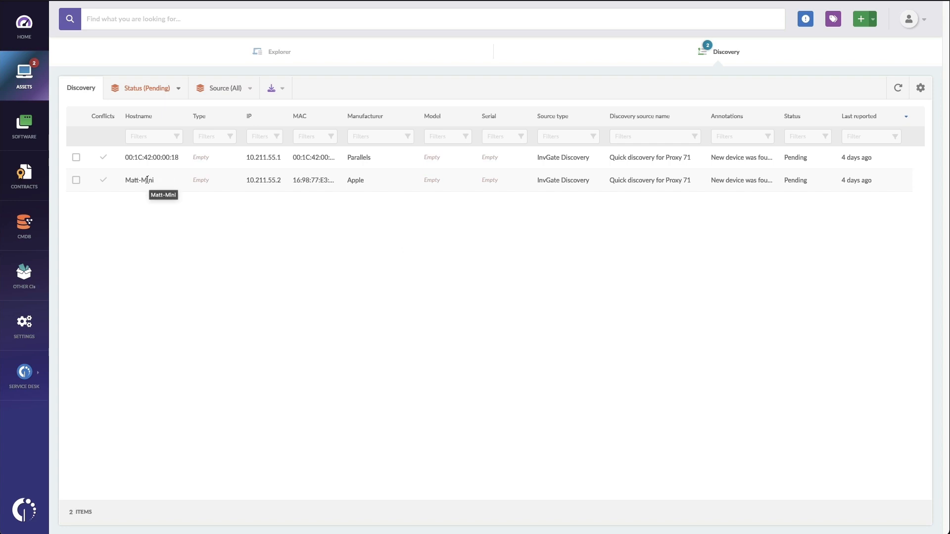
Step: Review the fields for converting the pending Apple device to an asset, close the form without applying, and return to the asset explorer
{"action": "left_click", "coordinate": [76, 181]}
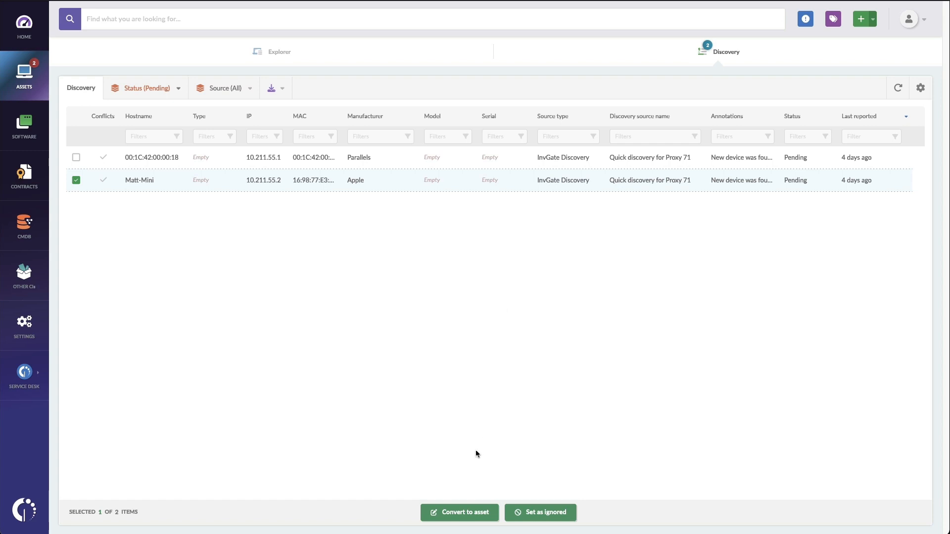
{"action": "left_click", "coordinate": [478, 511]}
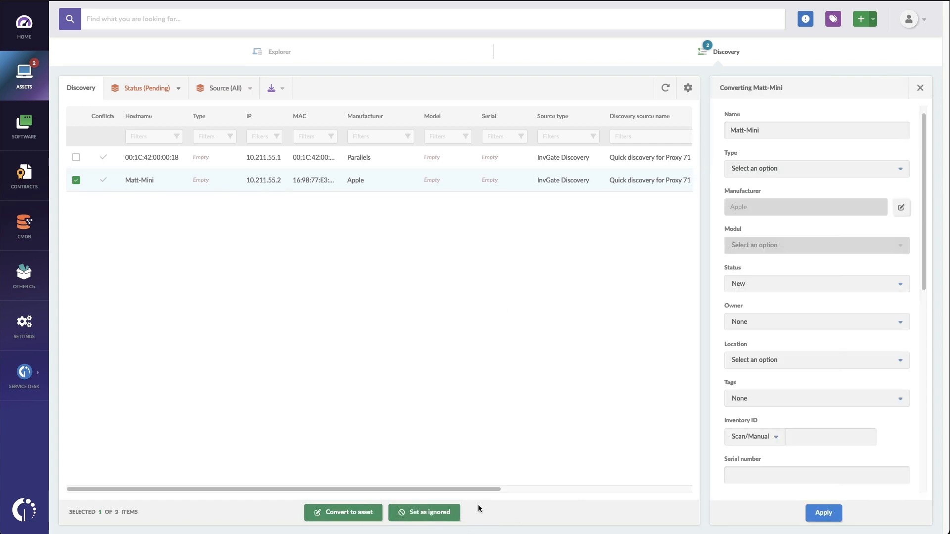
{"action": "scroll", "coordinate": [819, 386], "scroll_direction": "down", "scroll_amount": 8}
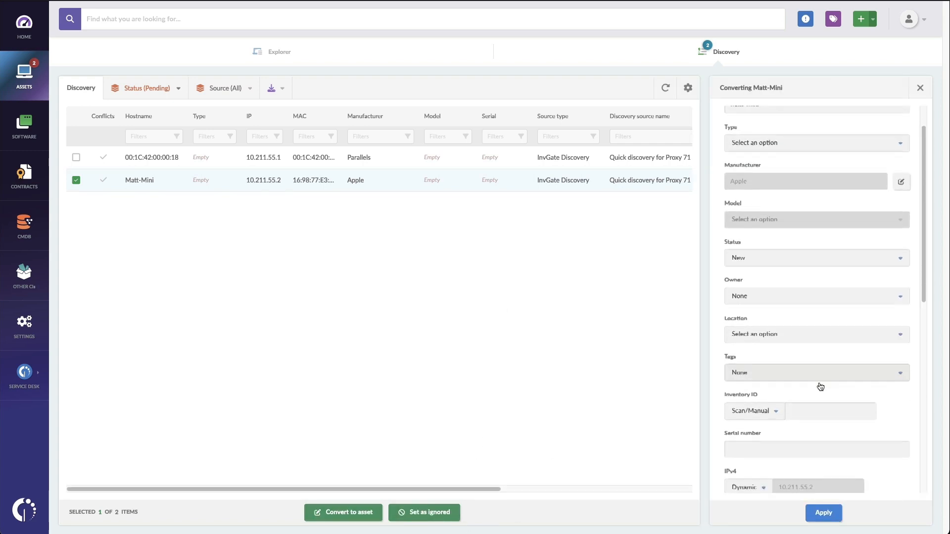
{"action": "scroll", "coordinate": [818, 386], "scroll_direction": "up", "scroll_amount": 3}
{"action": "scroll", "coordinate": [815, 310], "scroll_direction": "up", "scroll_amount": 3}
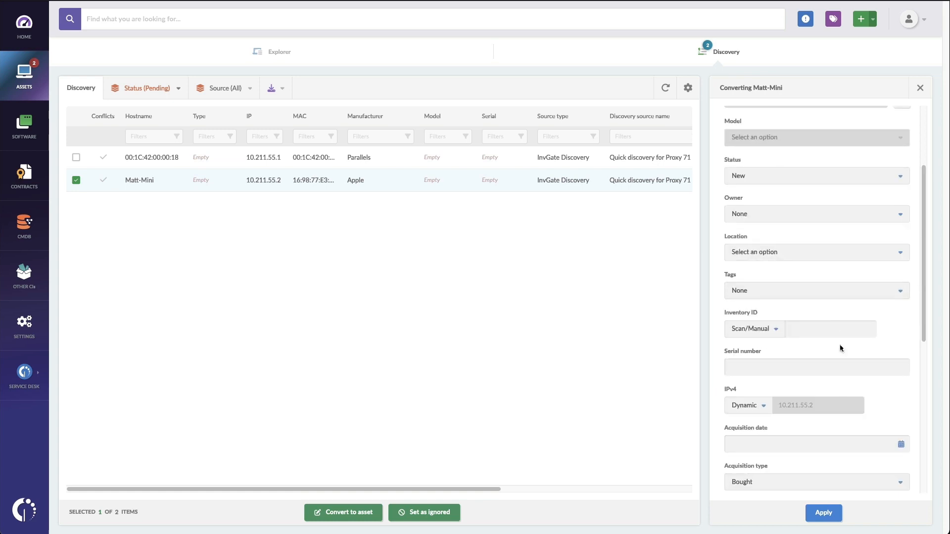
{"action": "double_click", "coordinate": [834, 406]}
{"action": "scroll", "coordinate": [830, 403], "scroll_direction": "down", "scroll_amount": 6}
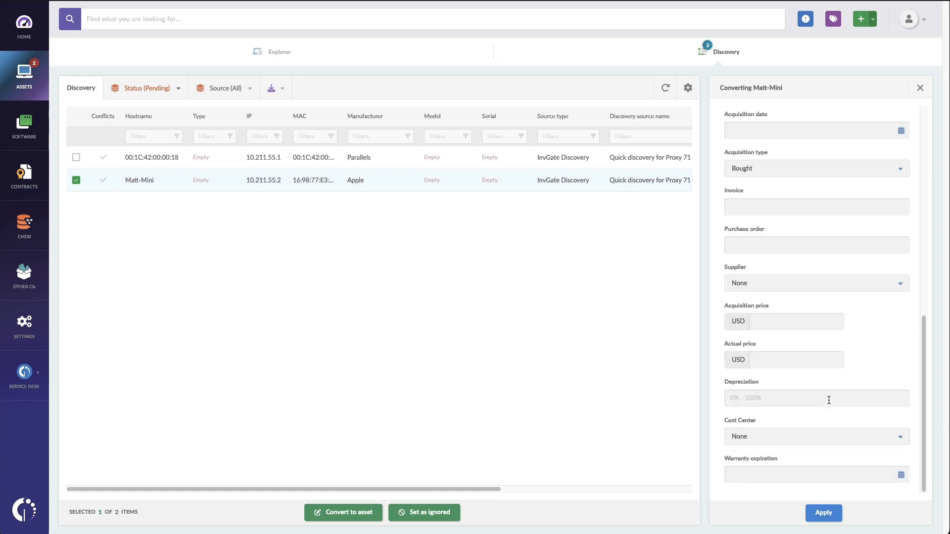
{"action": "scroll", "coordinate": [828, 401], "scroll_direction": "up", "scroll_amount": 10}
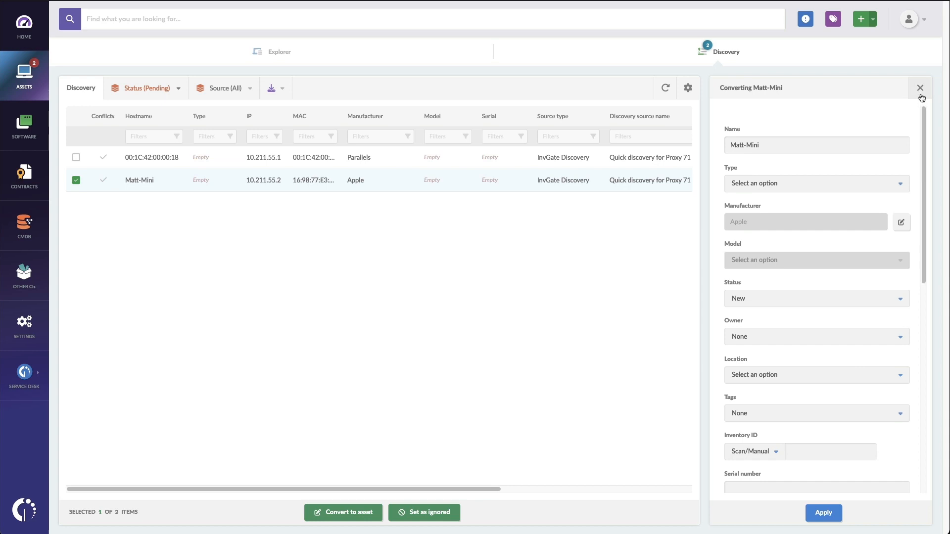
{"action": "left_click", "coordinate": [919, 87]}
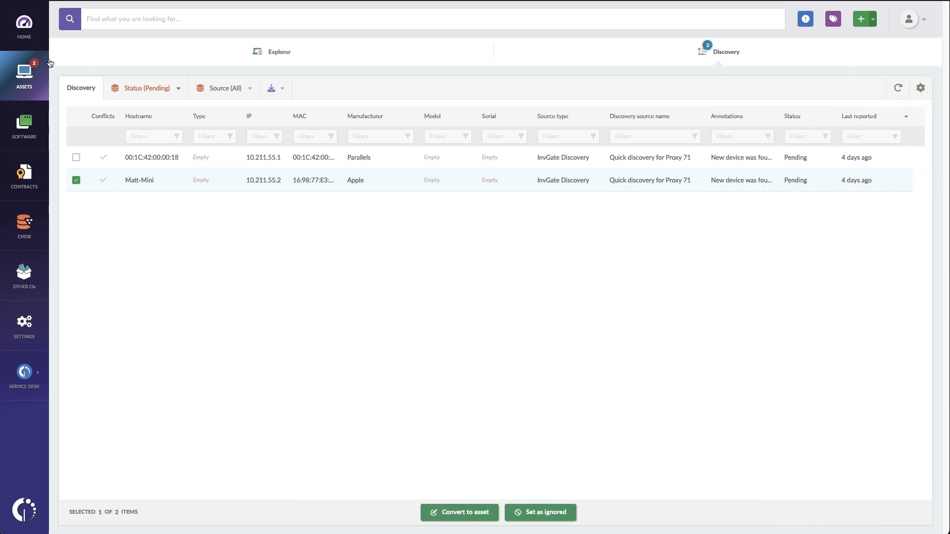
{"action": "left_click", "coordinate": [20, 76]}
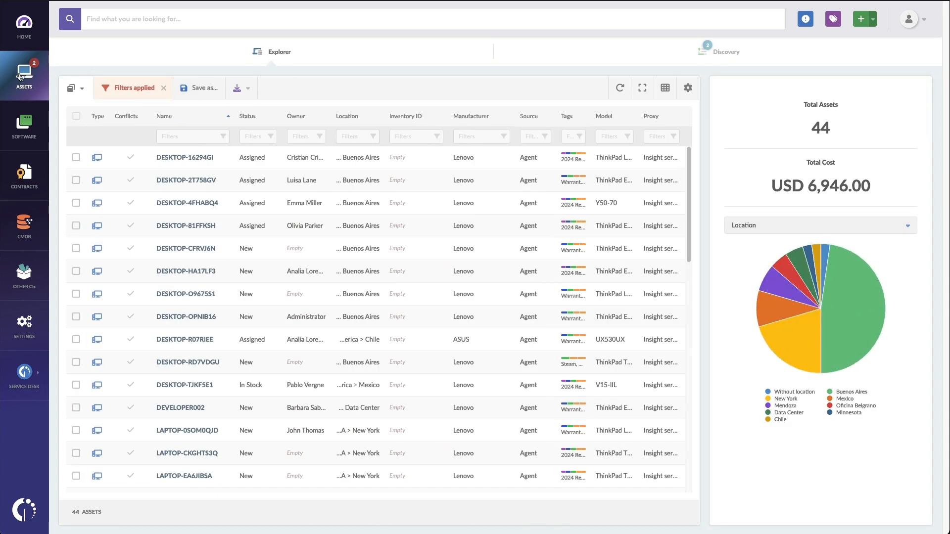